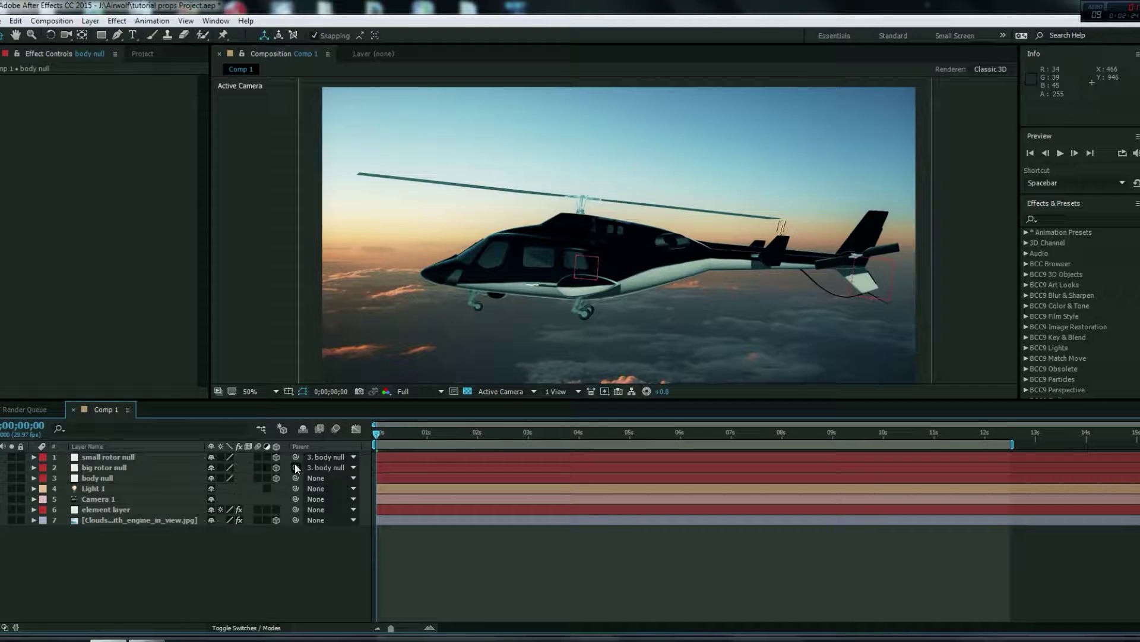
# Tilt the helicopter by setting the body null's X Rotation to 24°
pyautogui.click(88, 478)
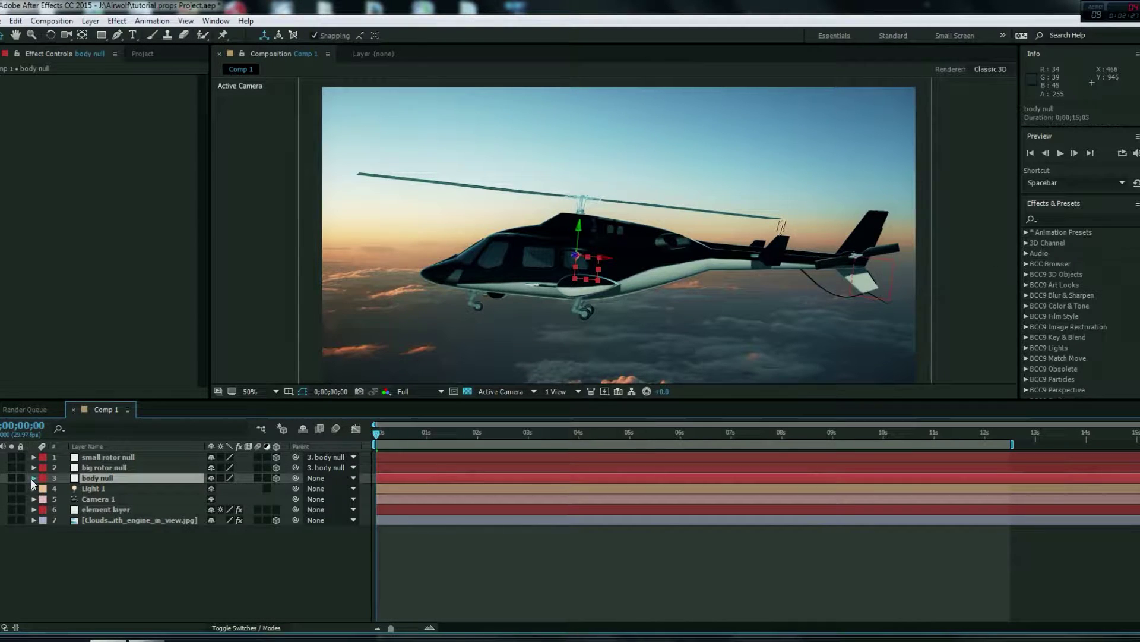
pyautogui.click(34, 478)
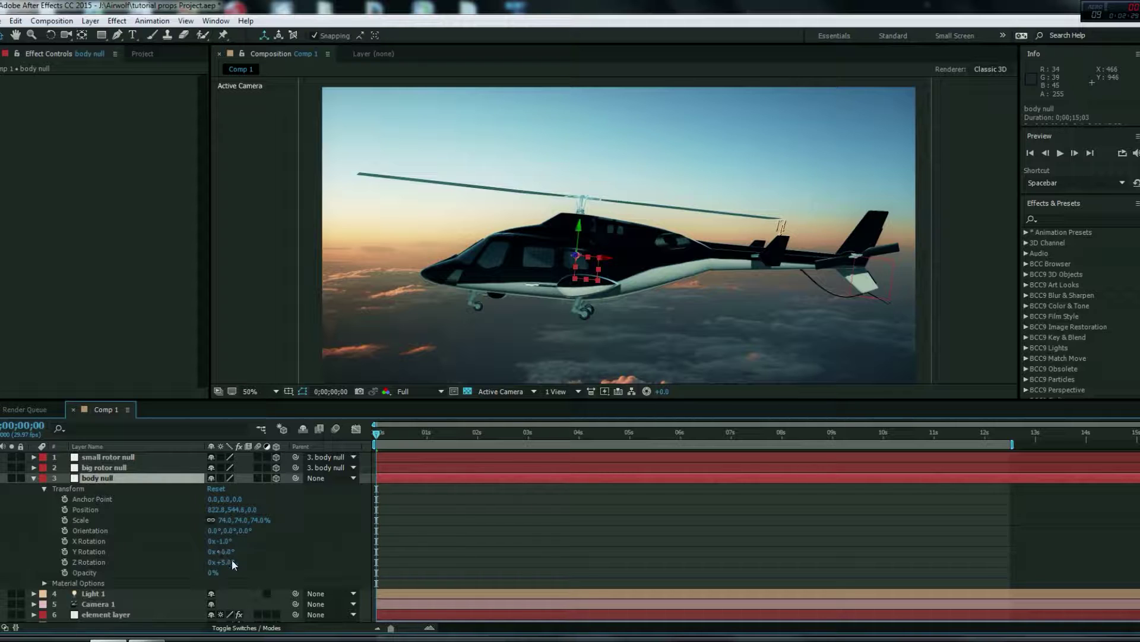
pyautogui.moveTo(222, 540); pyautogui.dragTo(241, 540)
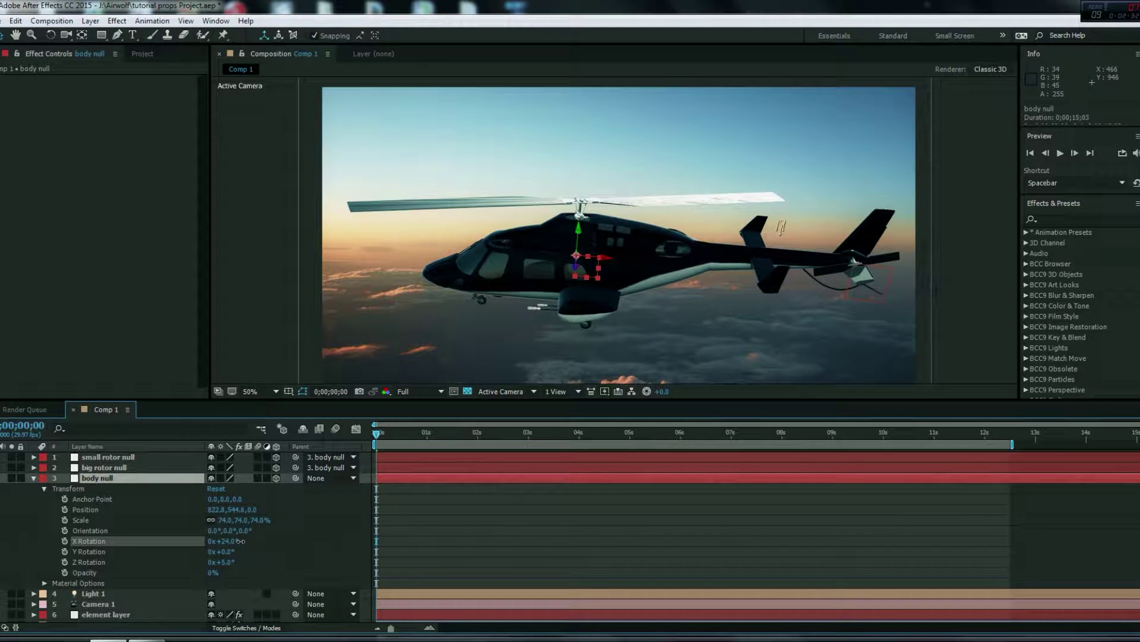
pyautogui.press('Return')
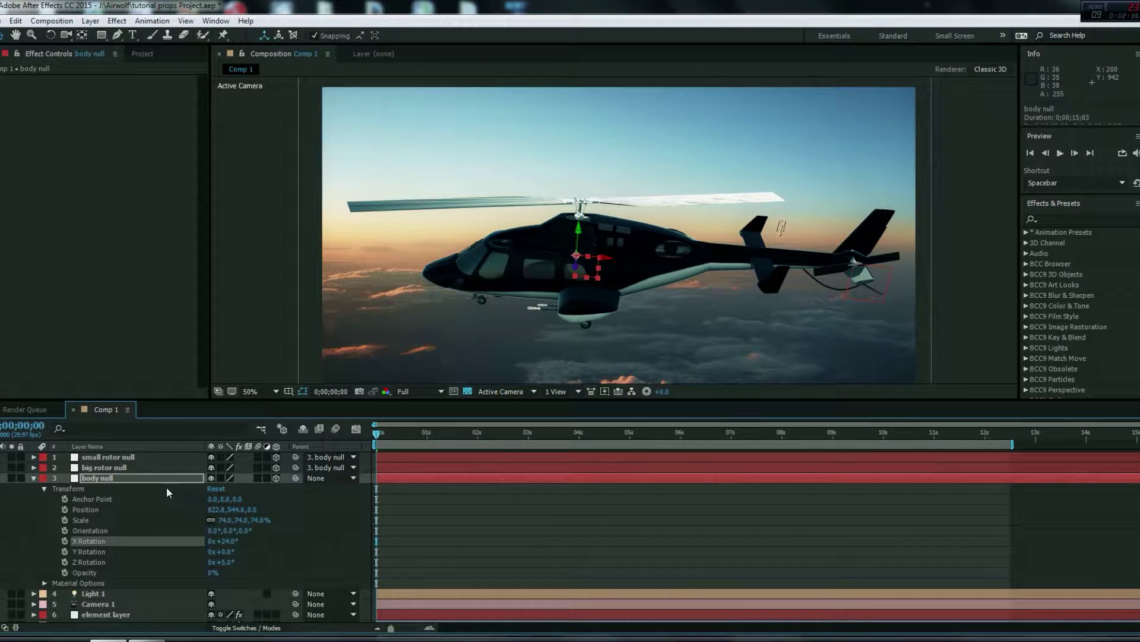
pyautogui.click(33, 467)
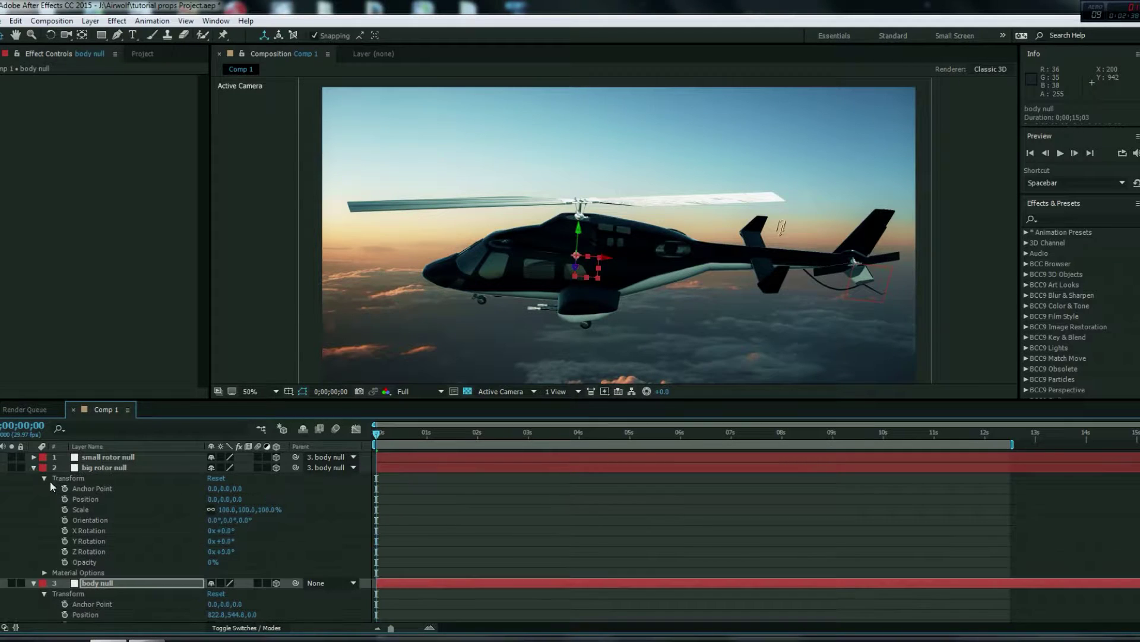
# Keyframe the big rotor null's Y Rotation from 0 at the start to 122 revolutions at 0;00;12;14
pyautogui.click(65, 542)
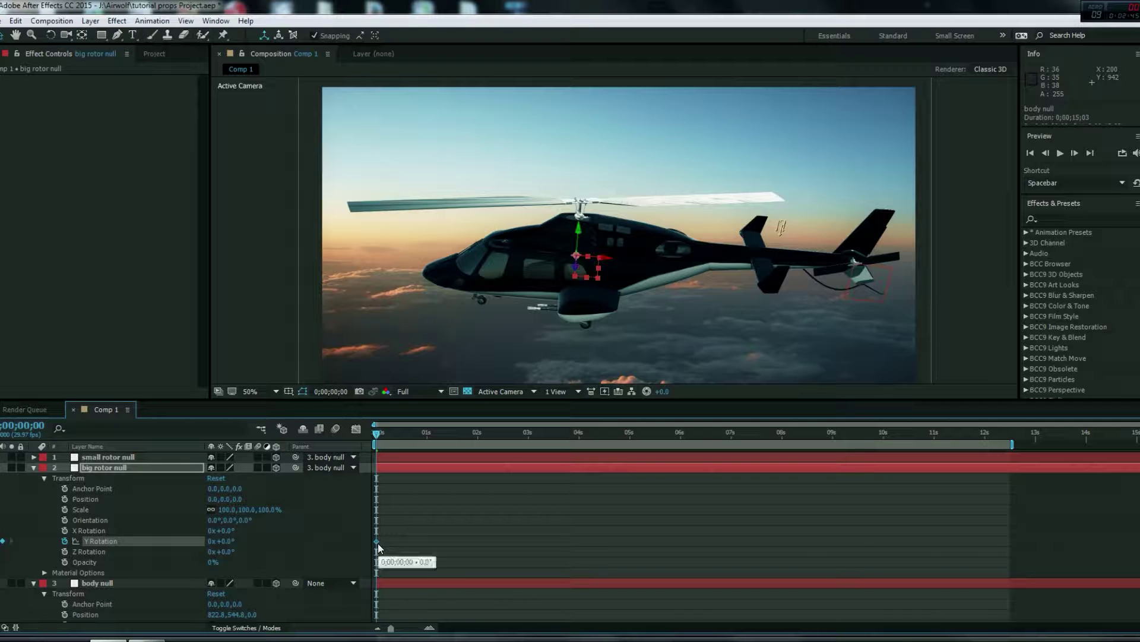
pyautogui.moveTo(377, 432); pyautogui.dragTo(1009, 493)
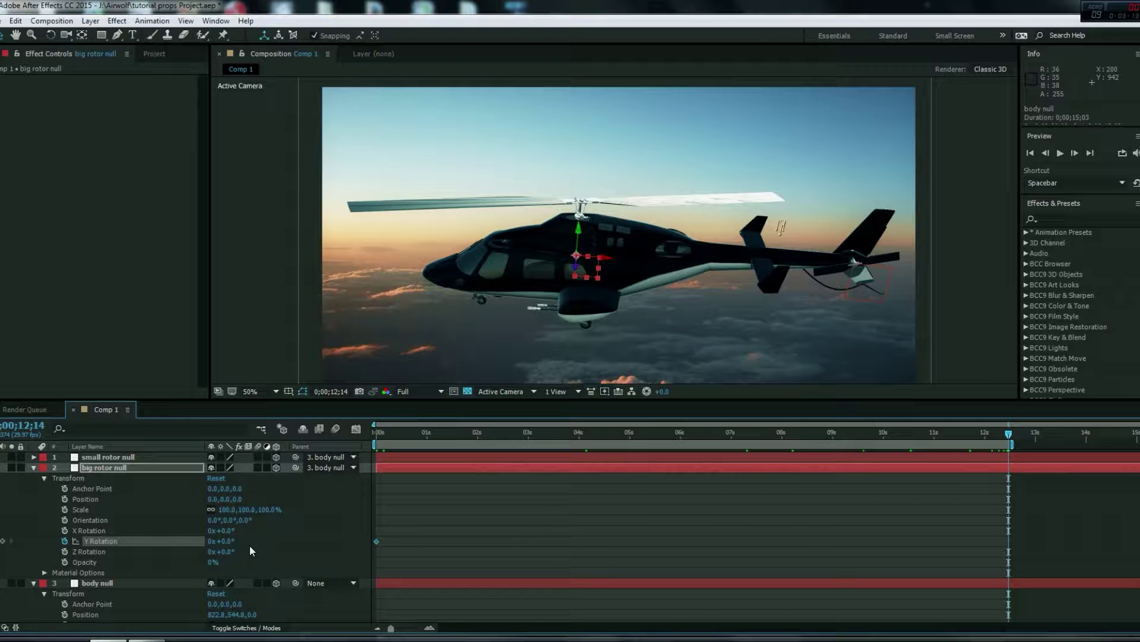
pyautogui.click(212, 541)
pyautogui.write('122')
pyautogui.press('Return')
# Keyframe the small rotor null's Z Rotation at 122 revolutions near 12 seconds
pyautogui.click(34, 468)
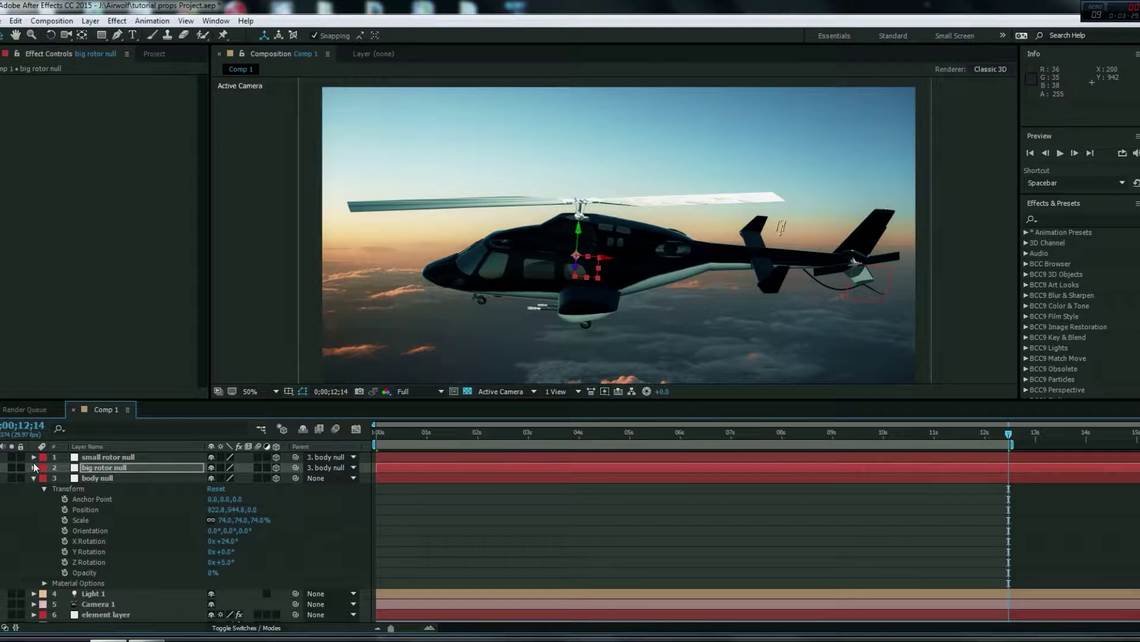
pyautogui.click(33, 457)
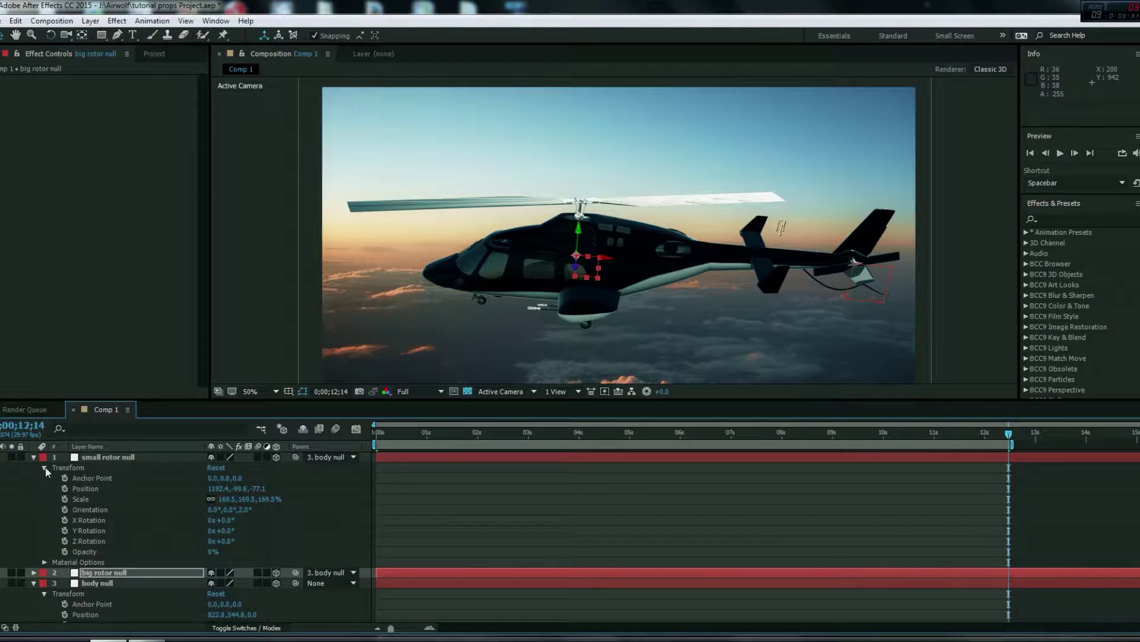
pyautogui.click(66, 542)
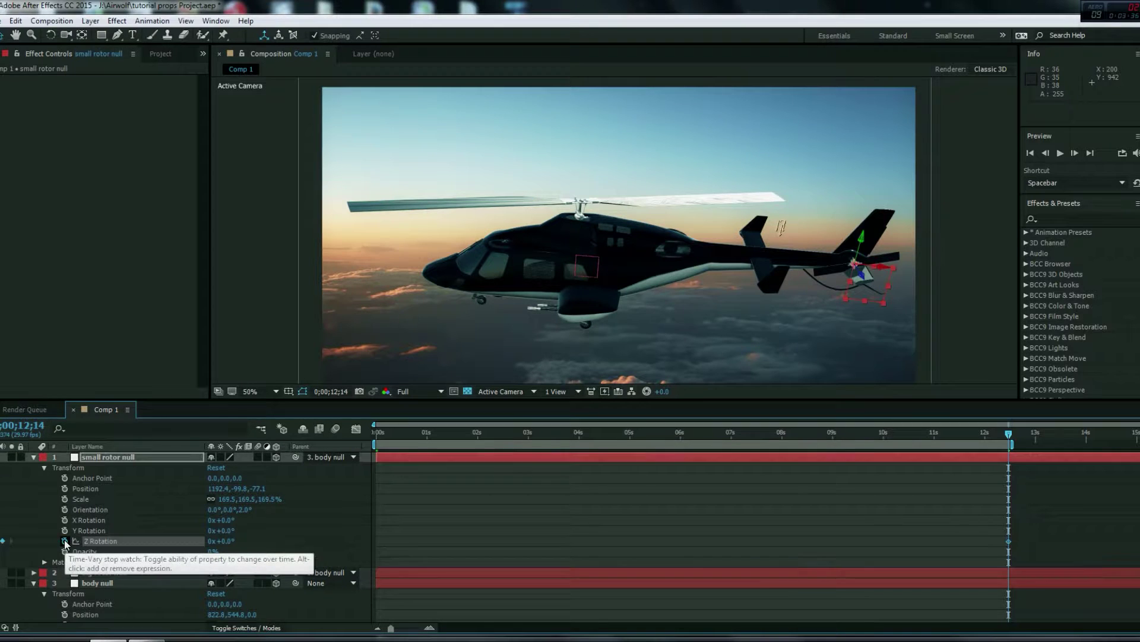
pyautogui.click(211, 542)
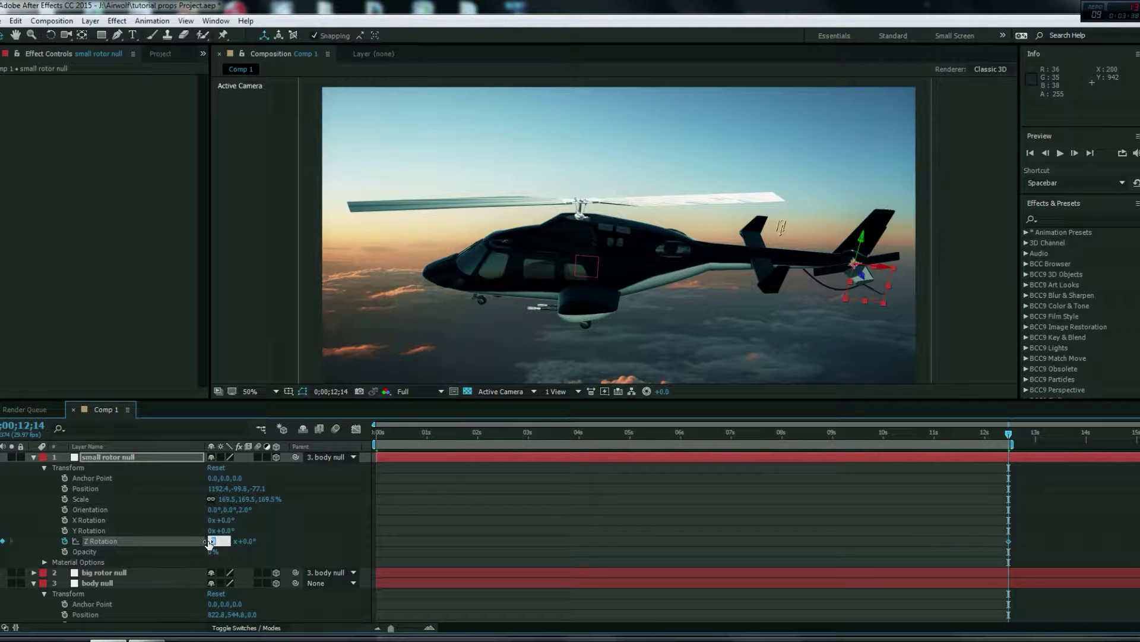
pyautogui.write('122')
pyautogui.click(270, 547)
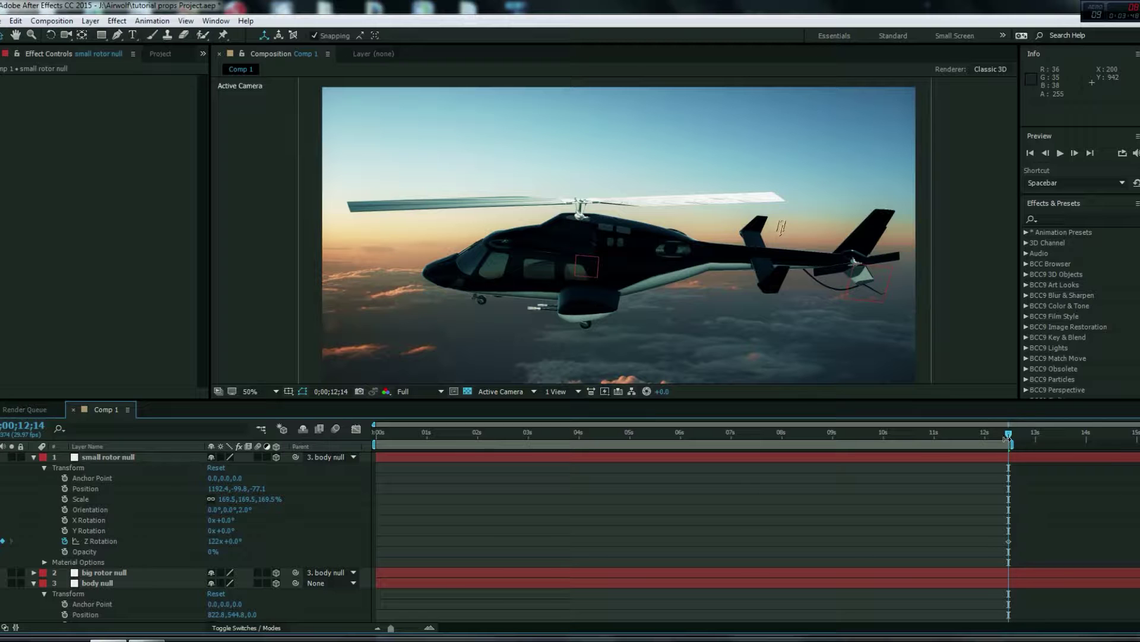
# Set the tail rotor's Z Rotation to 0 revolutions at the first frame and collapse the layers
pyautogui.moveTo(1008, 434); pyautogui.dragTo(362, 510)
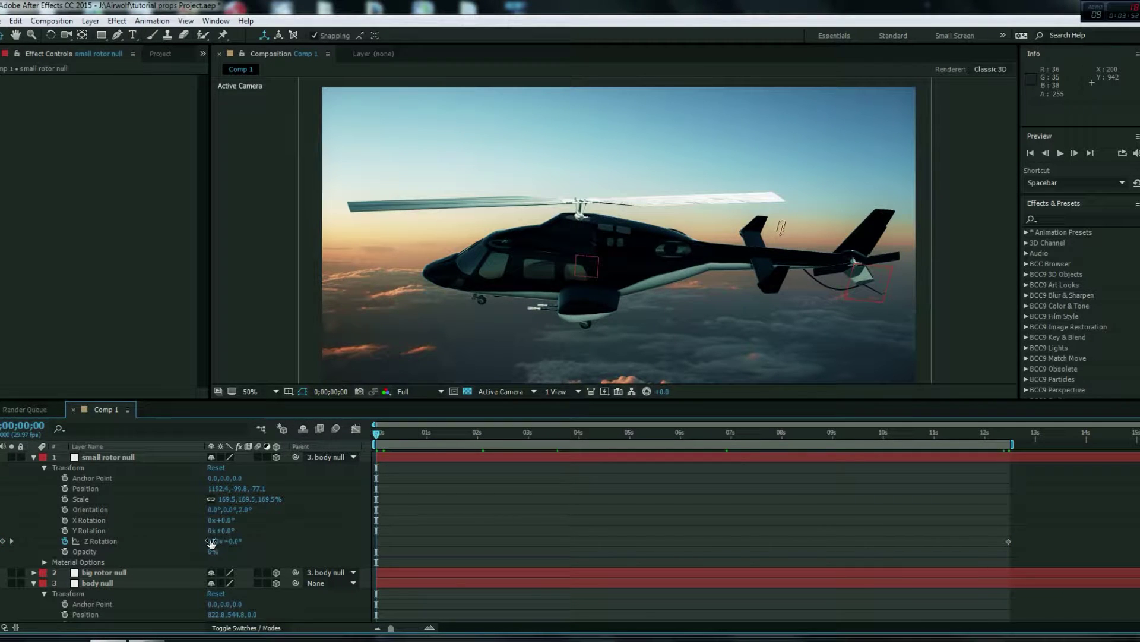
pyautogui.click(212, 541)
pyautogui.write('0')
pyautogui.press('Return')
pyautogui.click(33, 582)
pyautogui.click(33, 457)
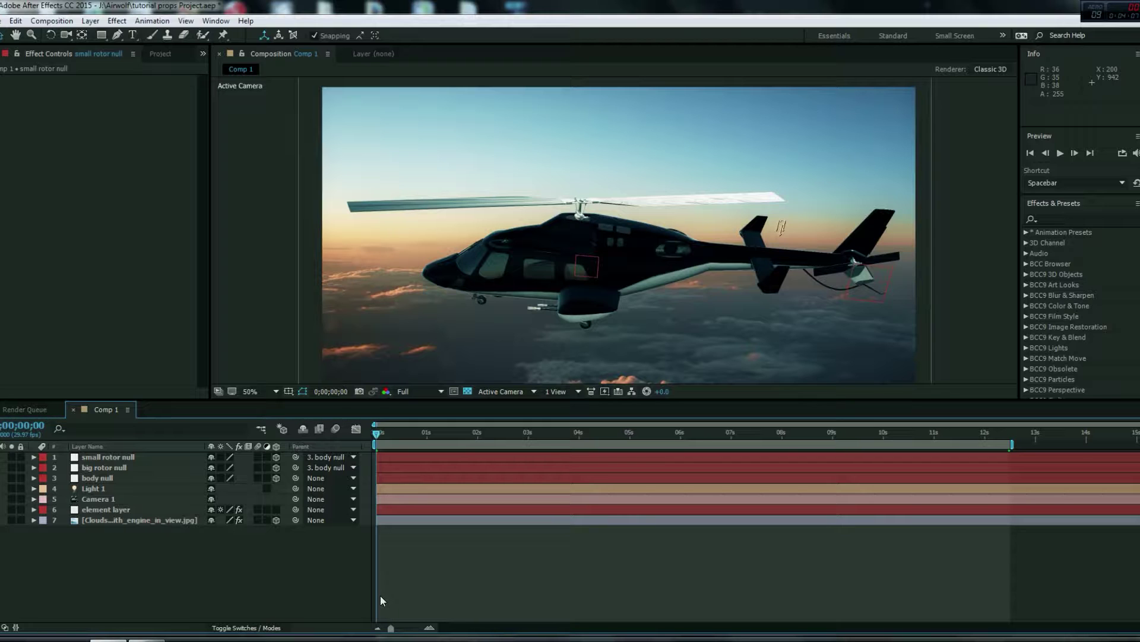
# Preview the spinning rotors and turn on motion blur for the element layer and timeline
pyautogui.press('space')
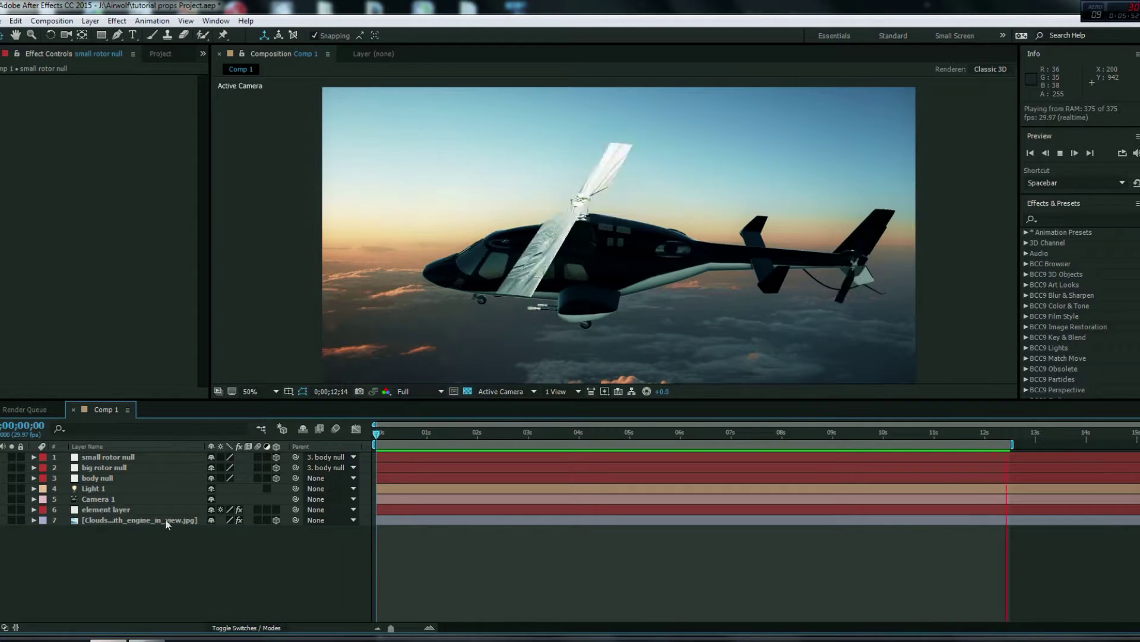
pyautogui.click(258, 509)
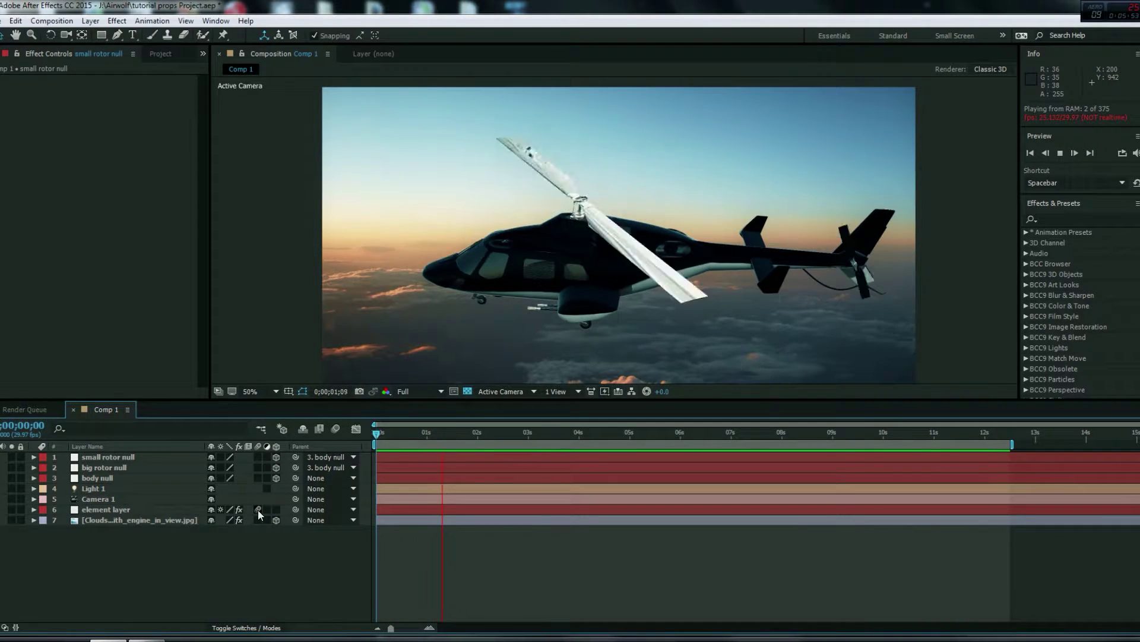
pyautogui.click(334, 430)
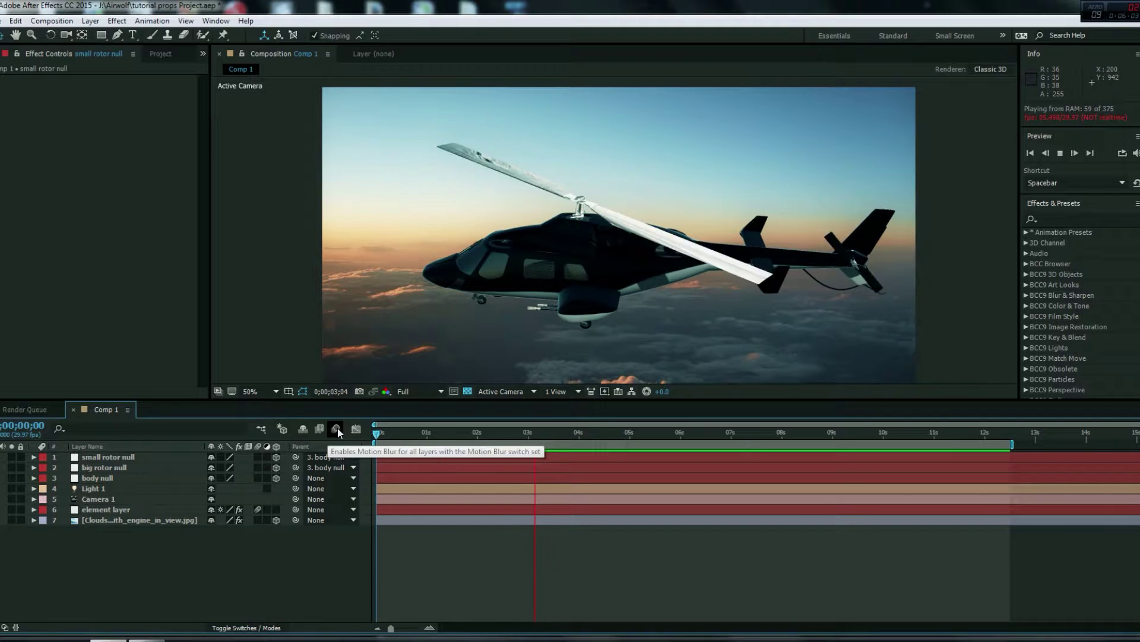
# Enable composition motion blur, then switch the element layer's motion blur back off
pyautogui.click(337, 429)
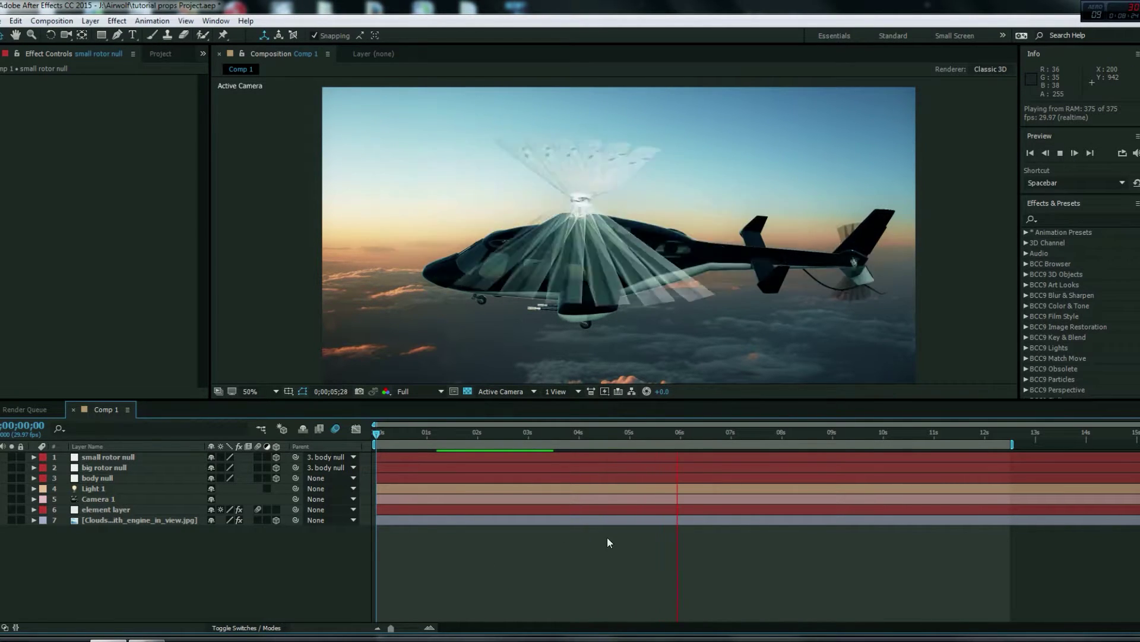
pyautogui.click(258, 509)
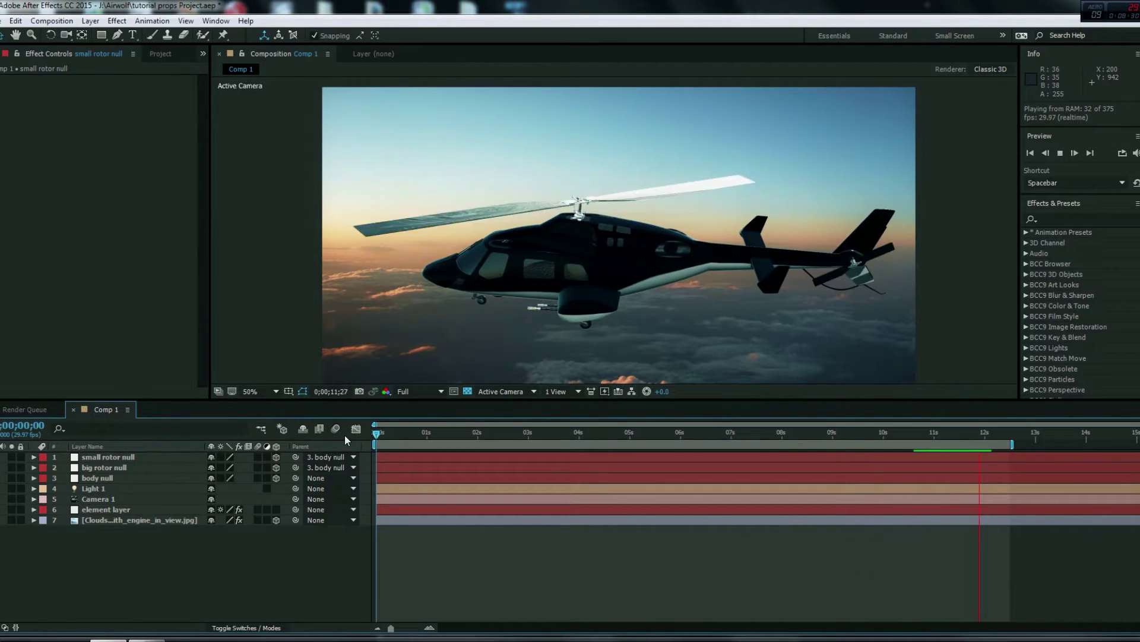
# In Element's Render Settings, turn Motion Blur On and raise Motion Blur Samples from 6 to 54
pyautogui.click(402, 435)
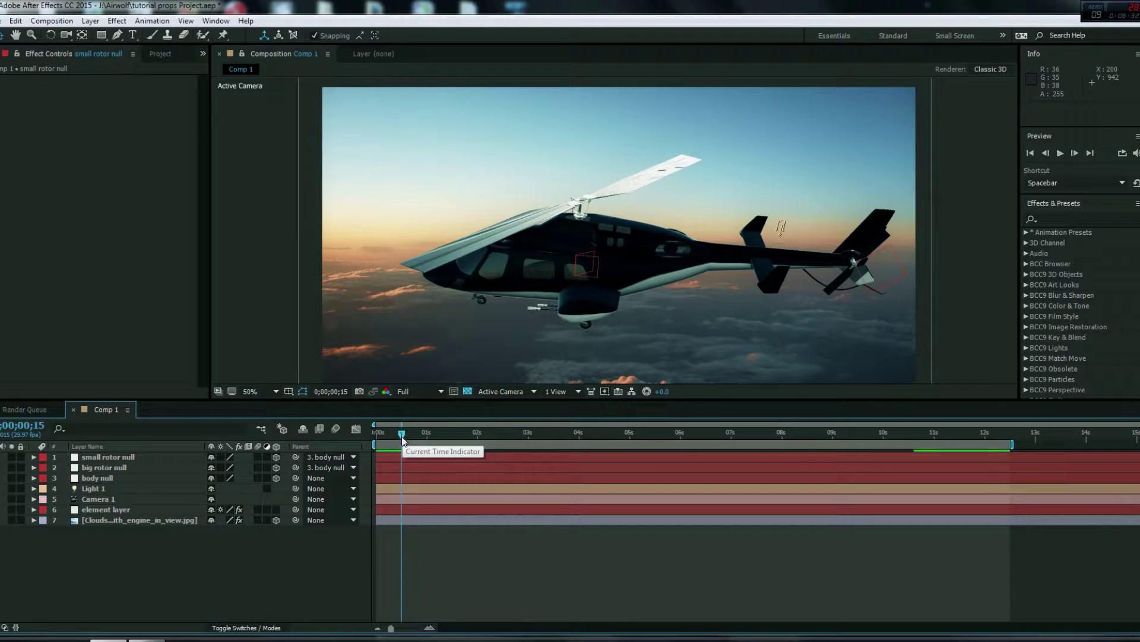
pyautogui.click(106, 508)
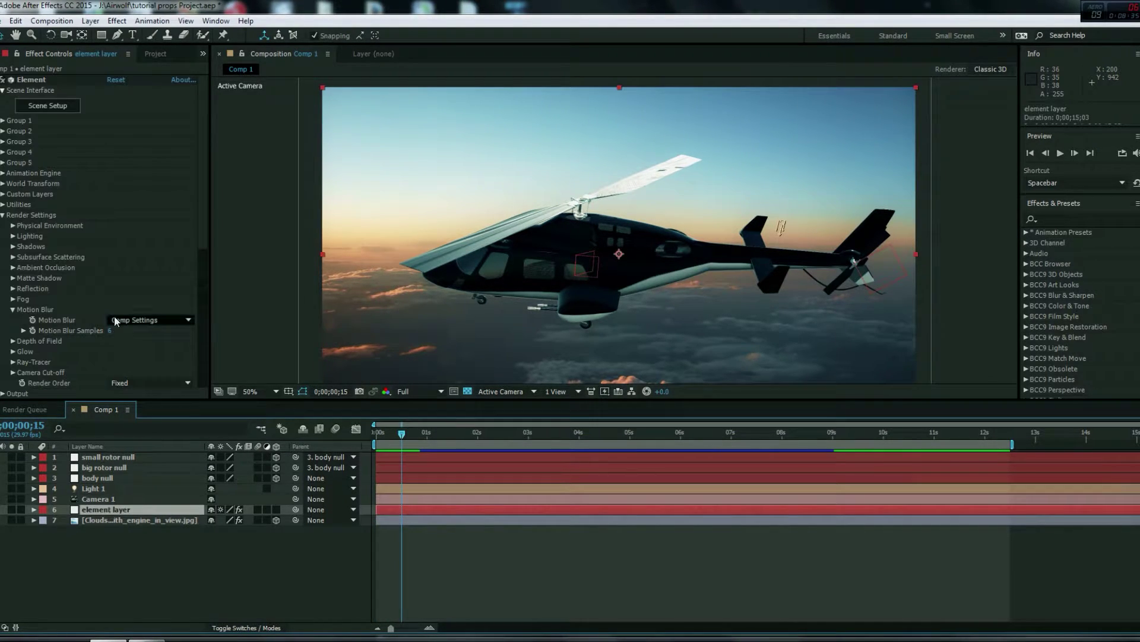
pyautogui.click(3, 215)
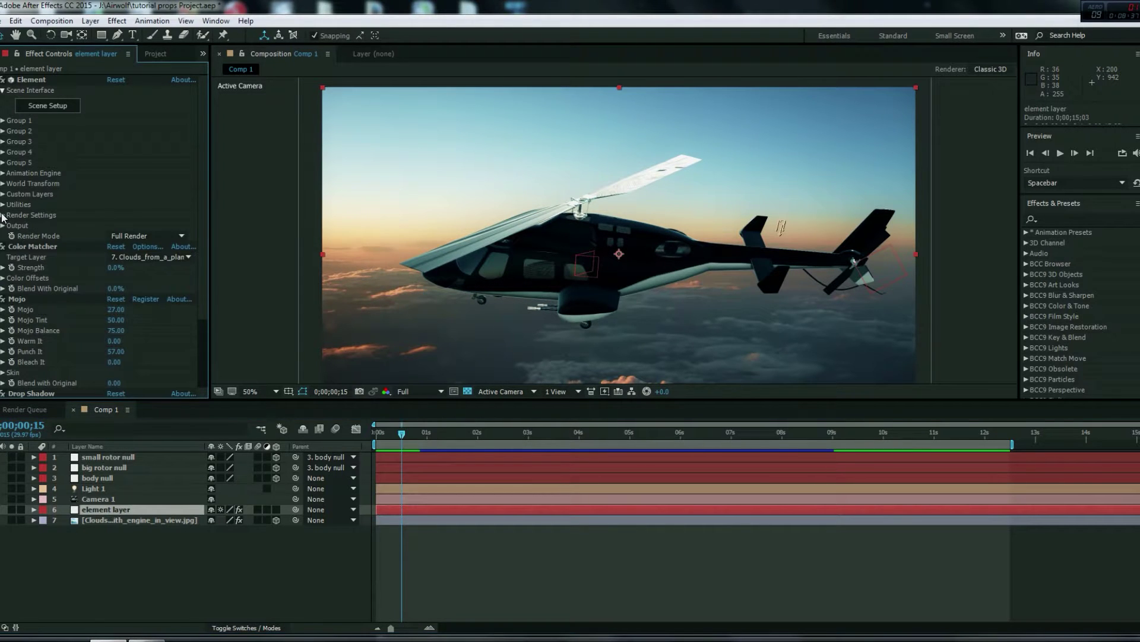
pyautogui.click(3, 215)
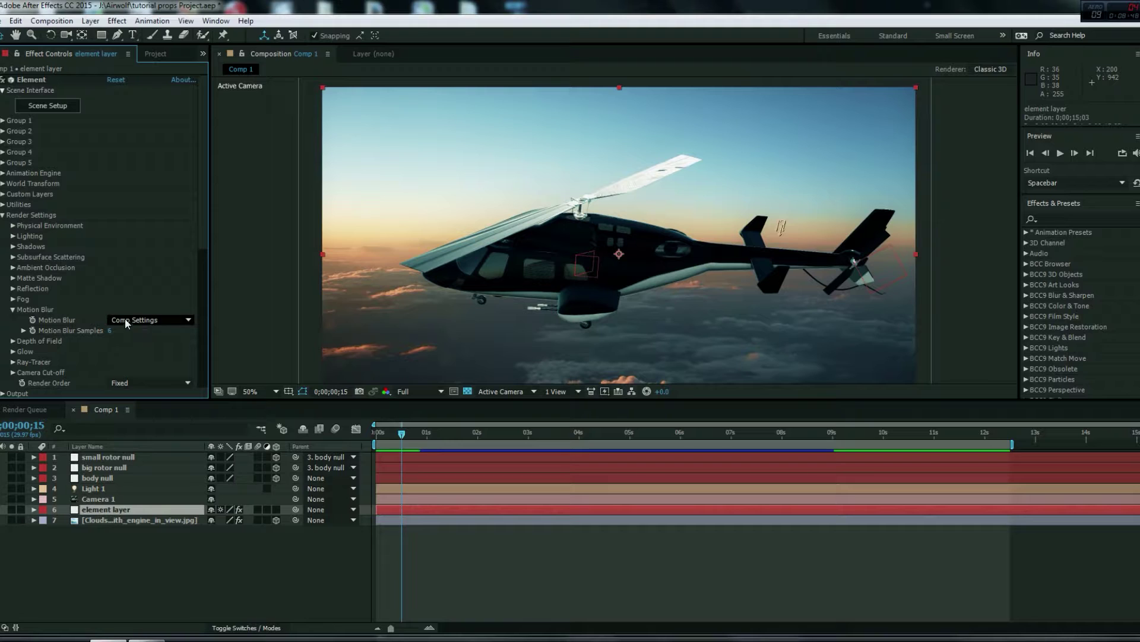
pyautogui.click(189, 320)
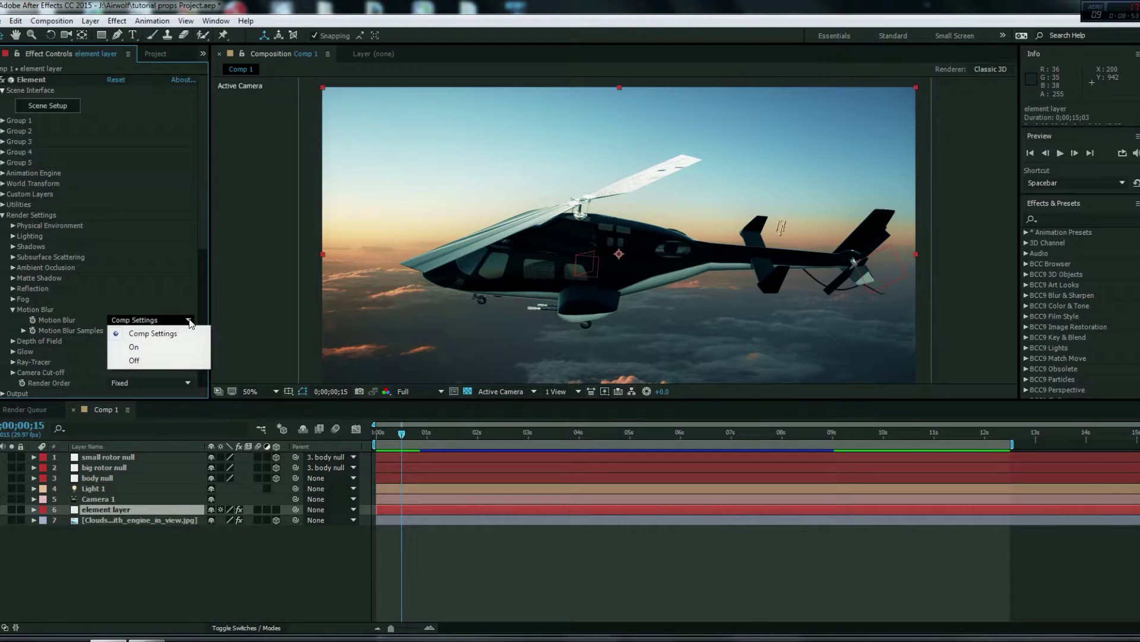
pyautogui.click(147, 347)
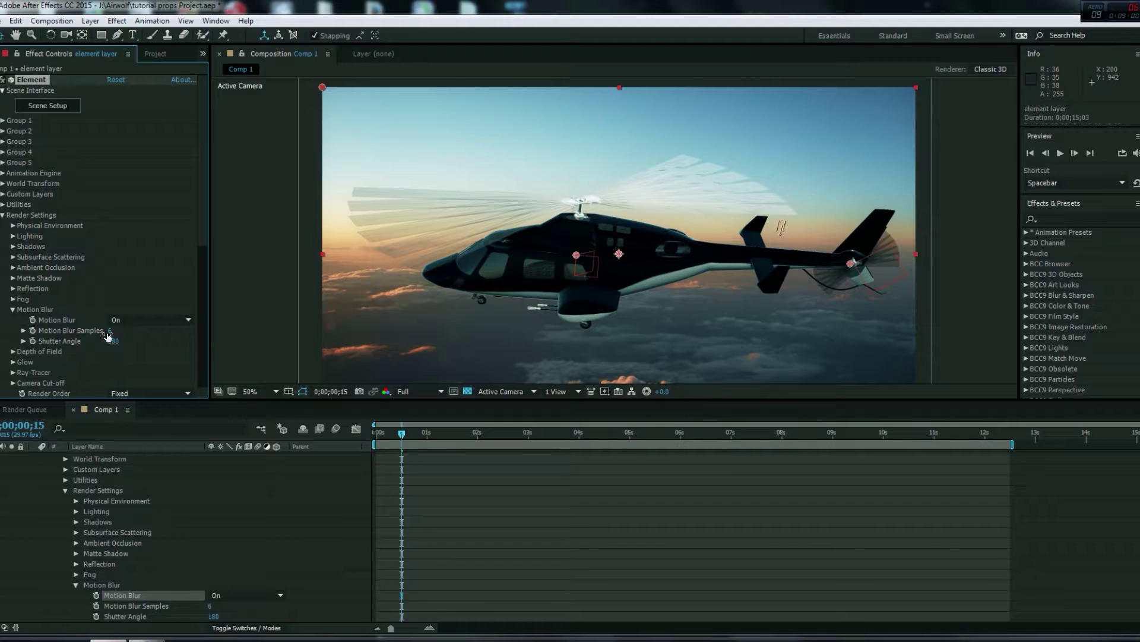
pyautogui.click(109, 331)
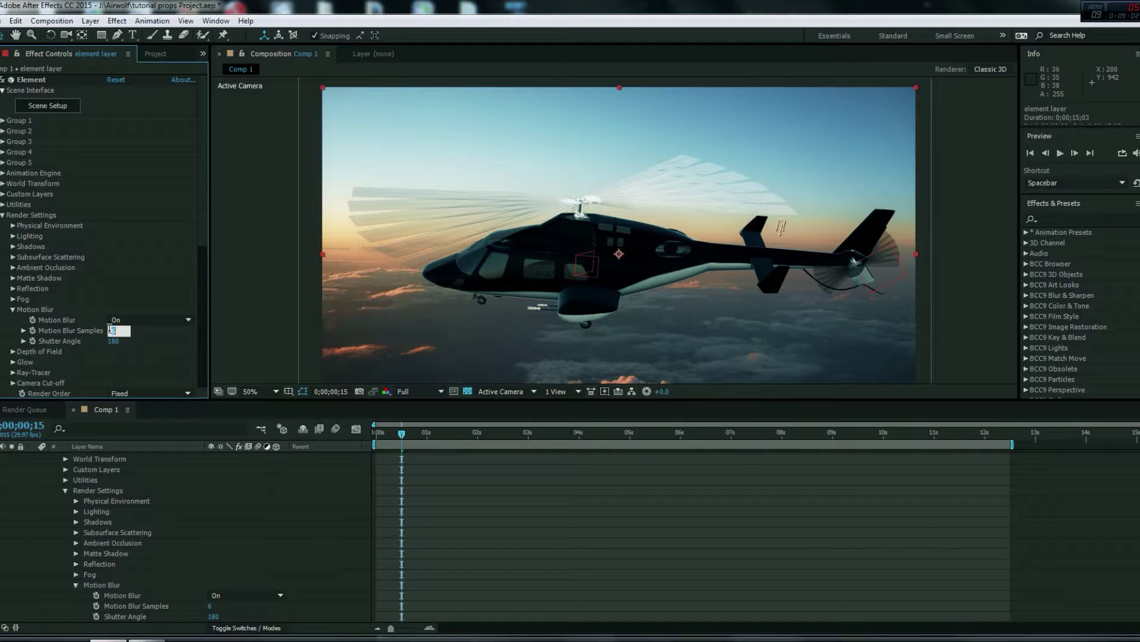
pyautogui.write('54')
pyautogui.press('Return')
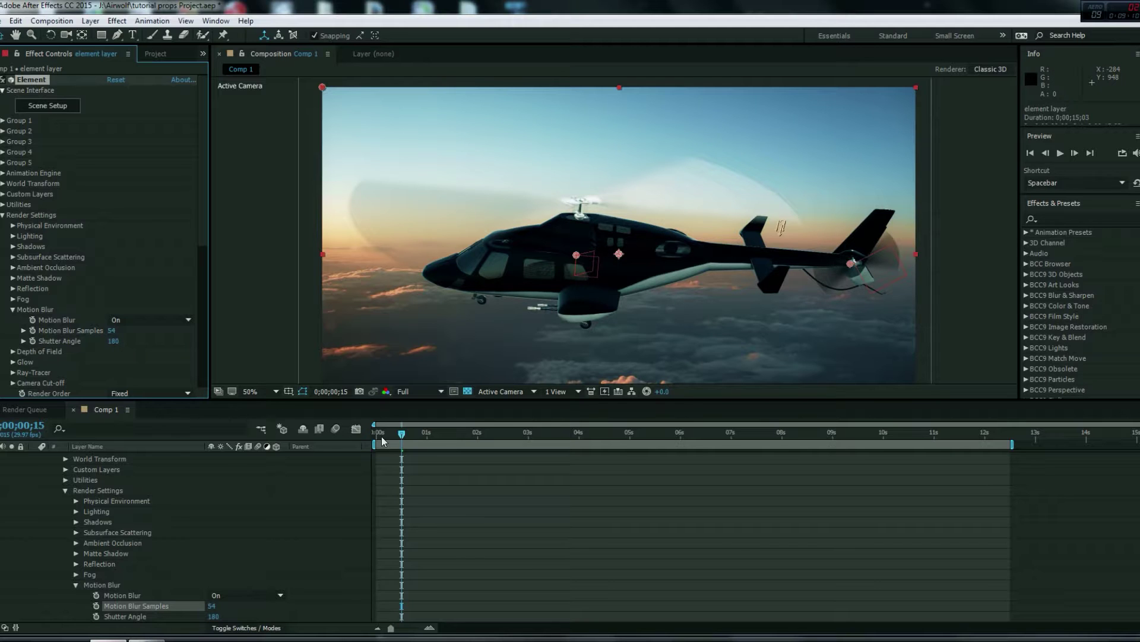
# Move the current-time indicator back to frame 0 to play the blurred-rotor helicopter from the start
pyautogui.moveTo(401, 434); pyautogui.dragTo(376, 435)
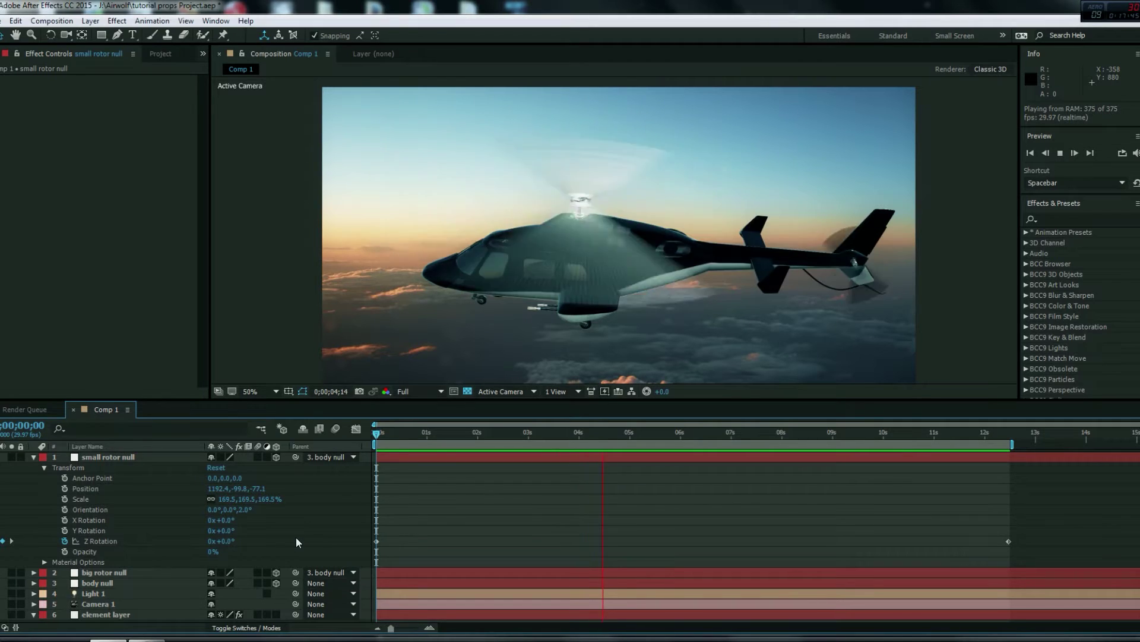
pyautogui.click(122, 614)
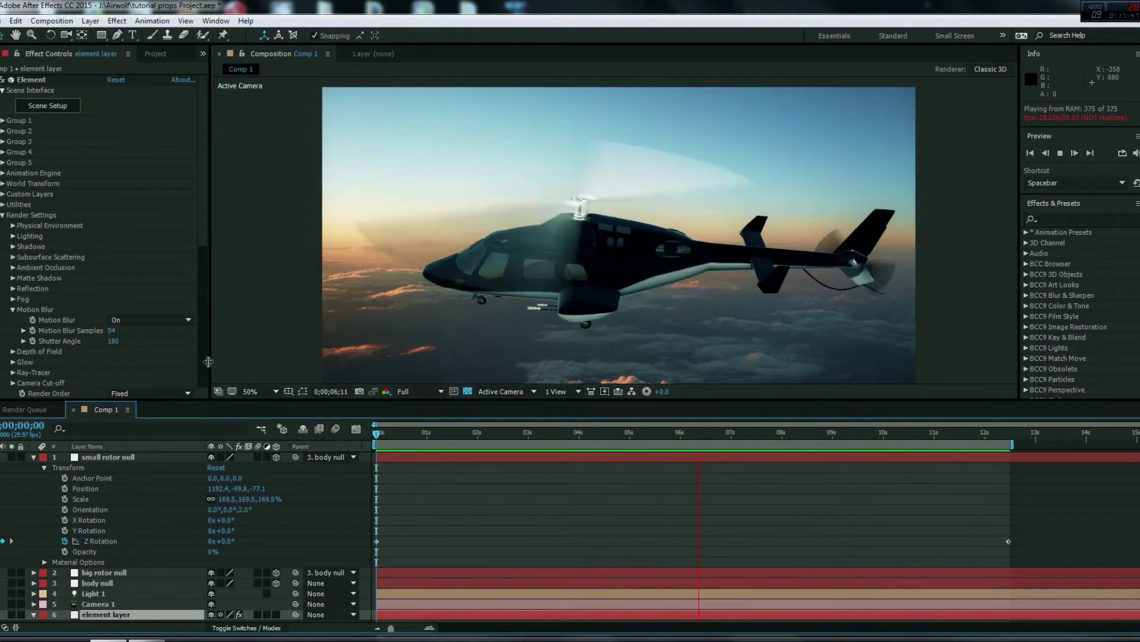